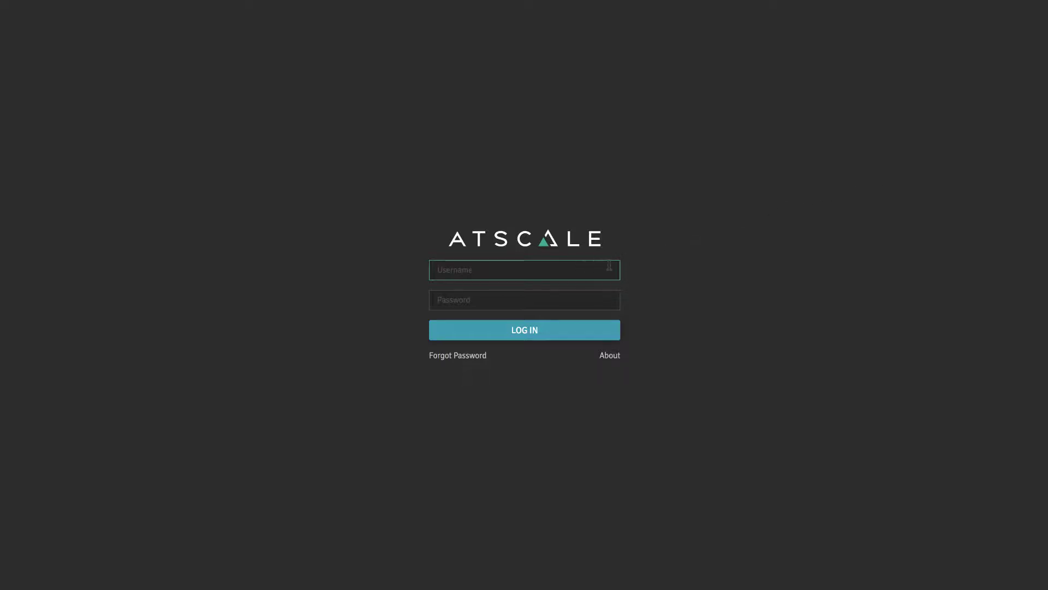
Enter the admin username on the sign-in page and move on to the password field
type("admin")
key("Tab")
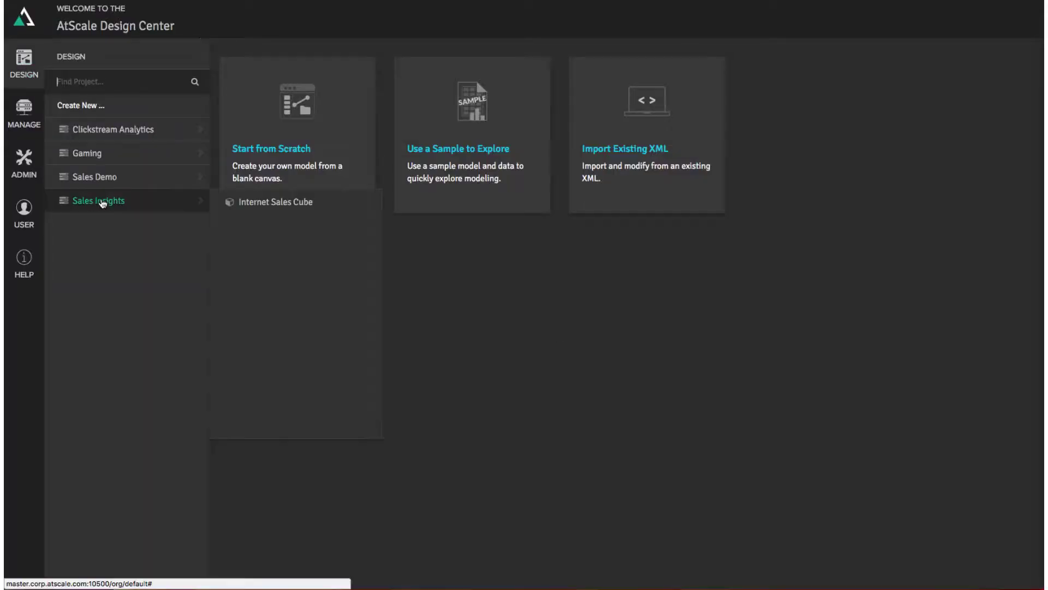
Open the Internet Sales Cube under the Sales Insights project
left_click(268, 203)
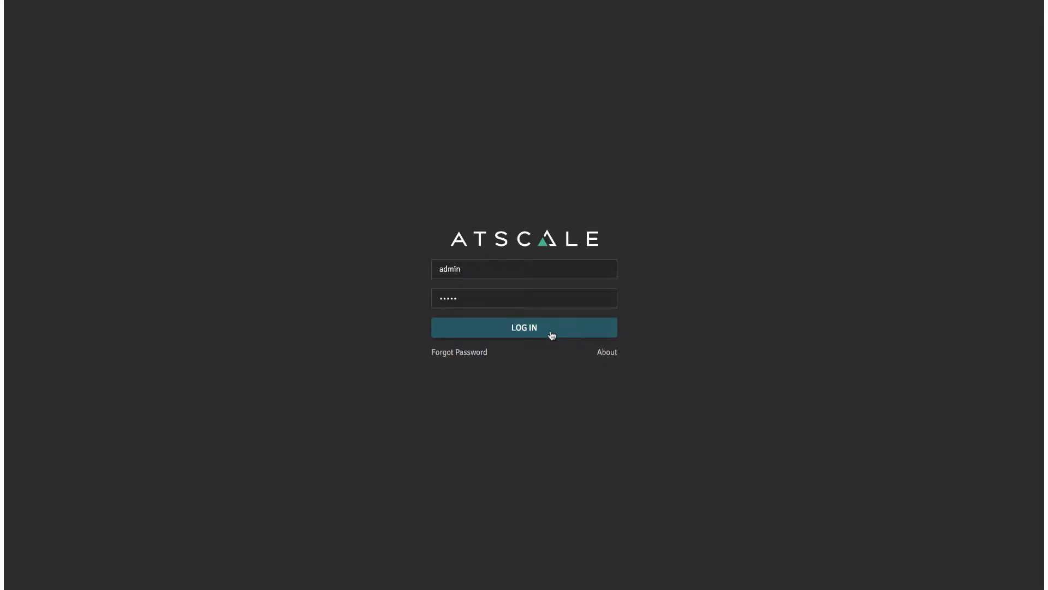
Log in and create a new blank project named GBQ_demo
left_click(24, 64)
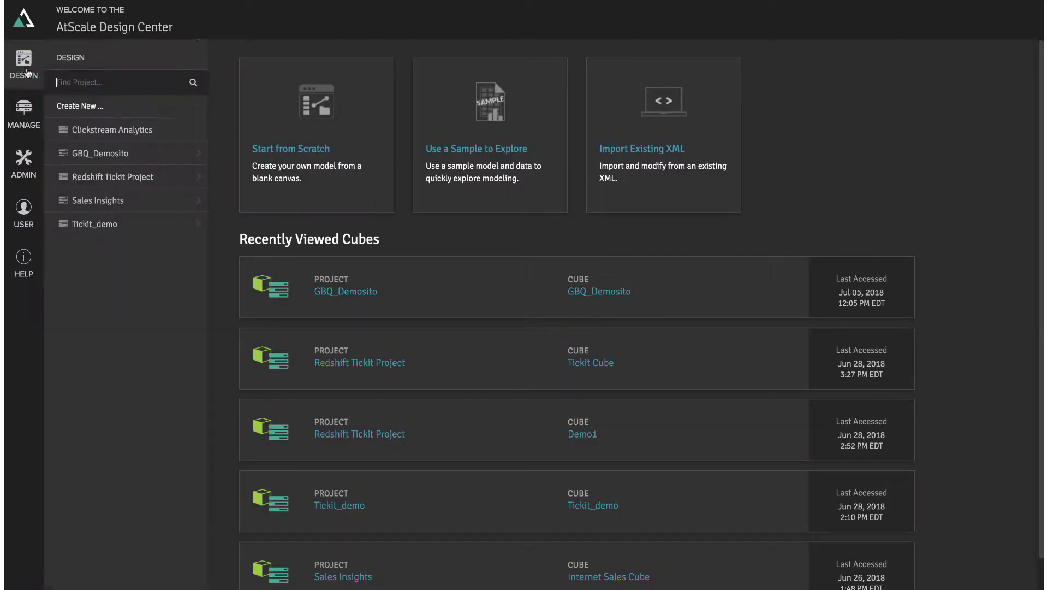
left_click(86, 107)
left_click(94, 124)
type("GBQ_demo")
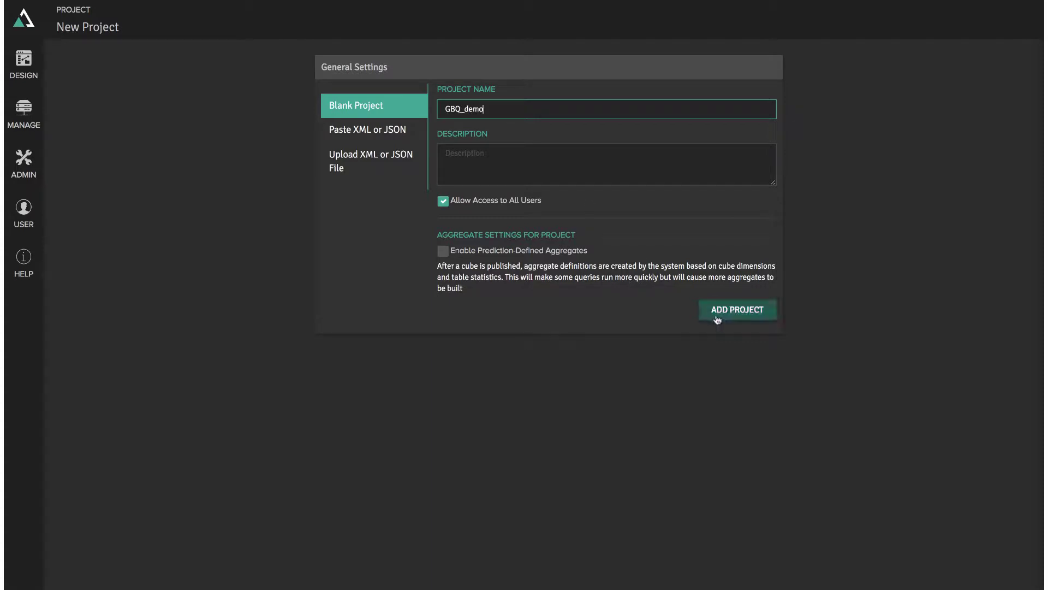
left_click(716, 318)
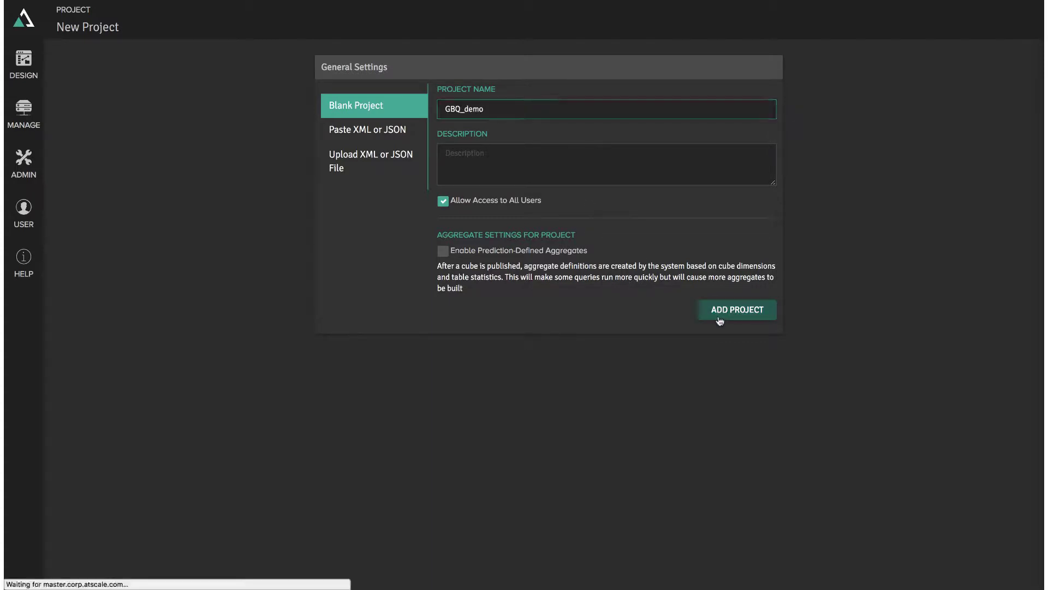
Open the GBQ_demo cube and set its project environment to BigQuery
left_click(242, 117)
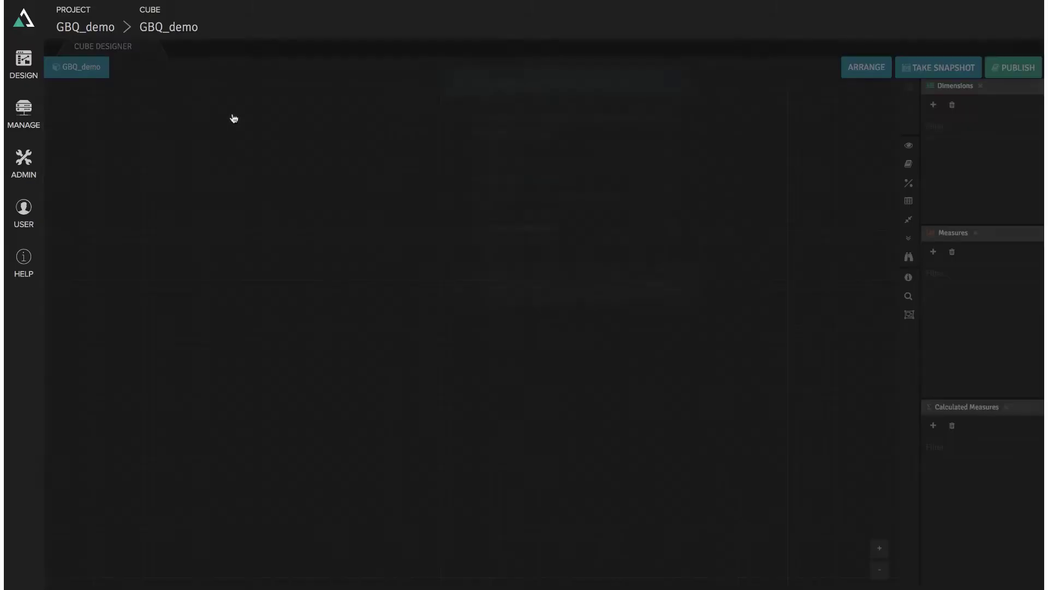
left_click(474, 238)
left_click(650, 290)
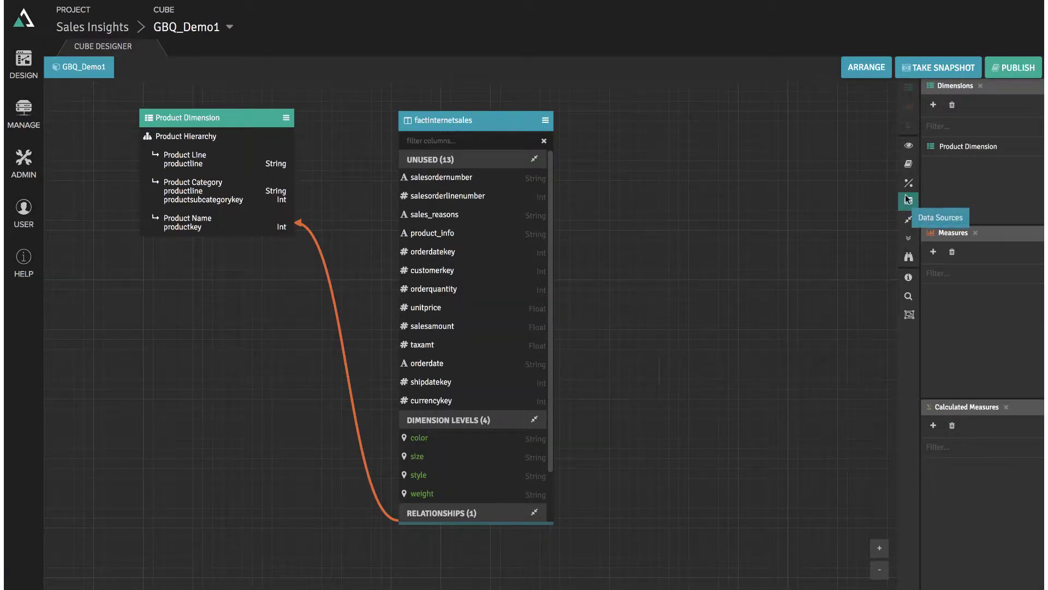
Add the Customer, Date and Order Dimensions from the Library to the cube canvas
left_click(909, 163)
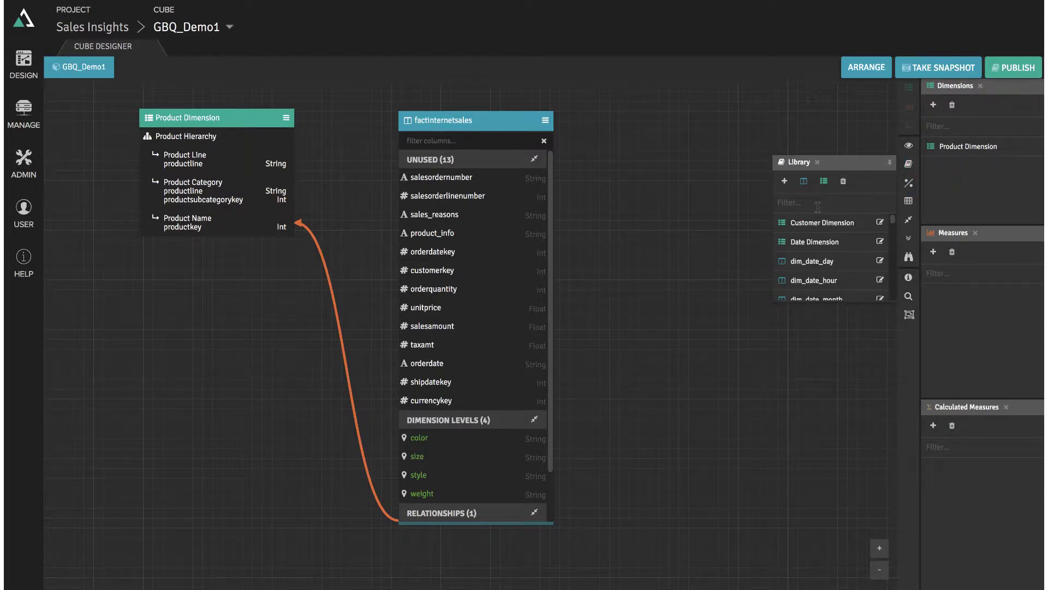
left_click_drag(822, 222, 626, 115)
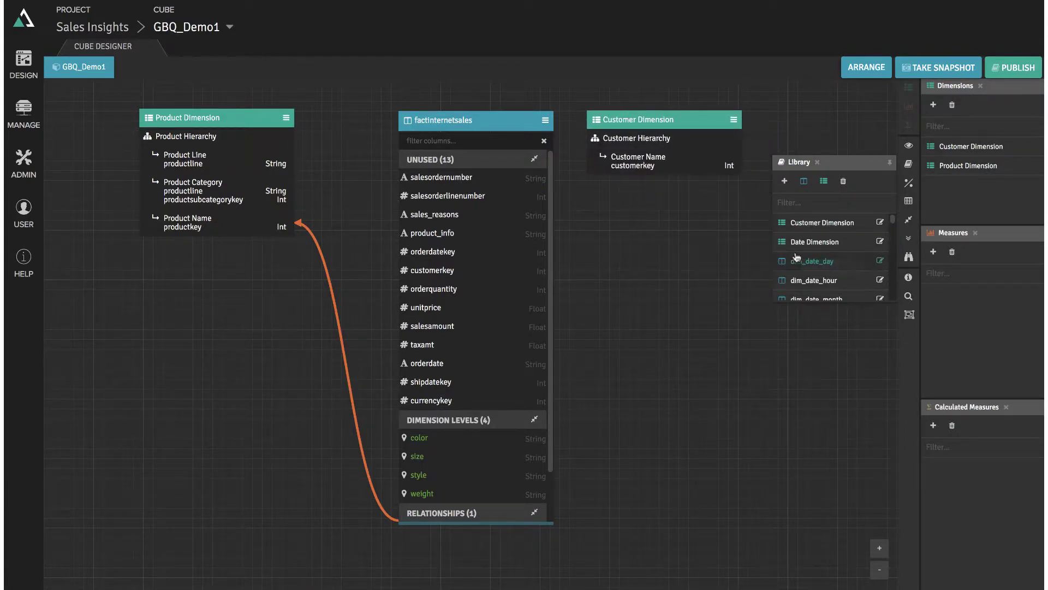
left_click_drag(815, 242, 615, 198)
scroll(841, 257, "down", 8)
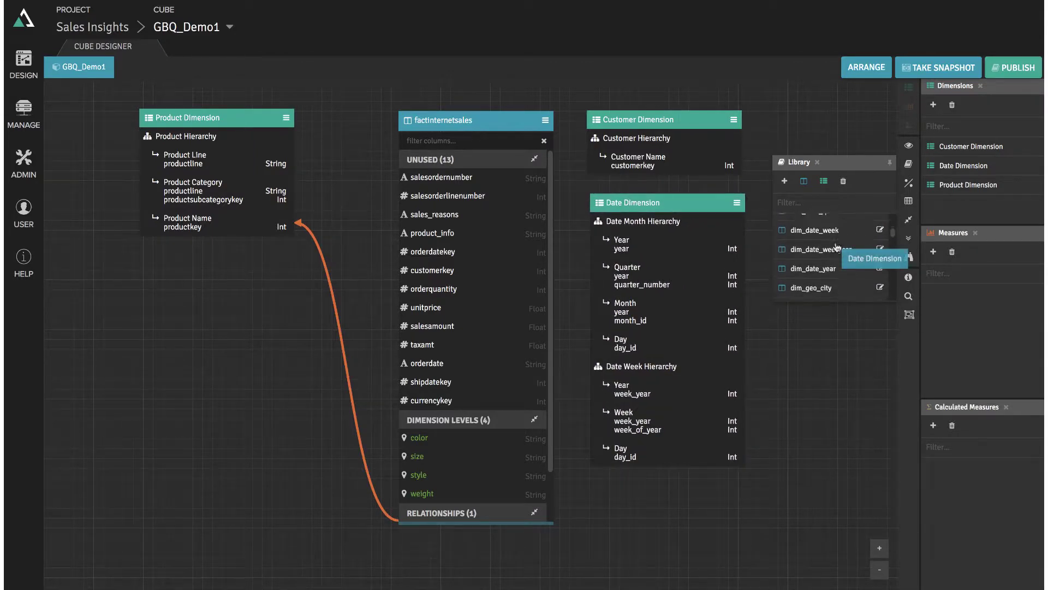
scroll(837, 248, "down", 5)
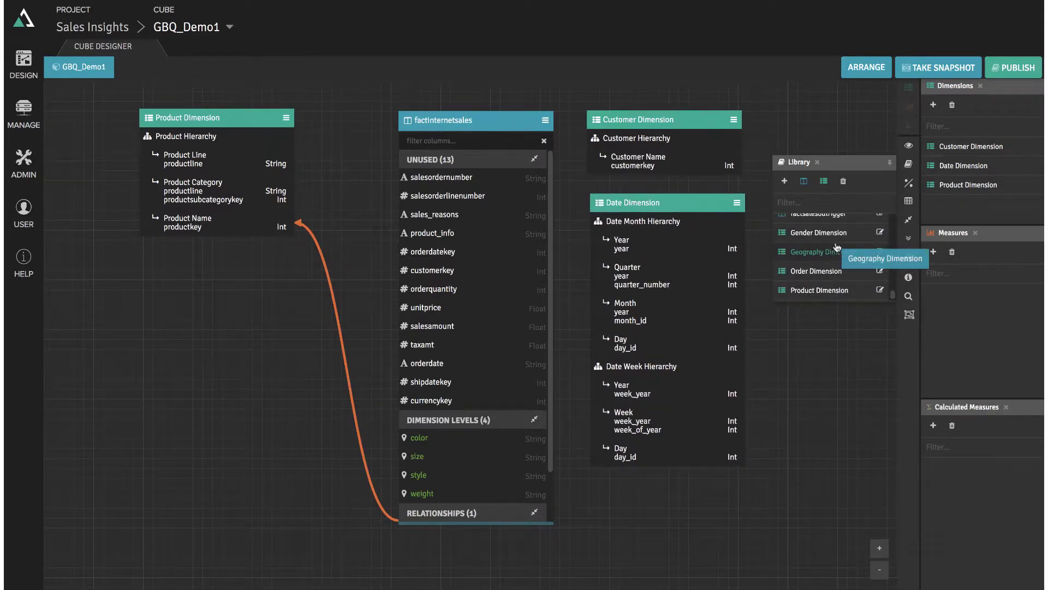
right_click(838, 242)
left_click(805, 244)
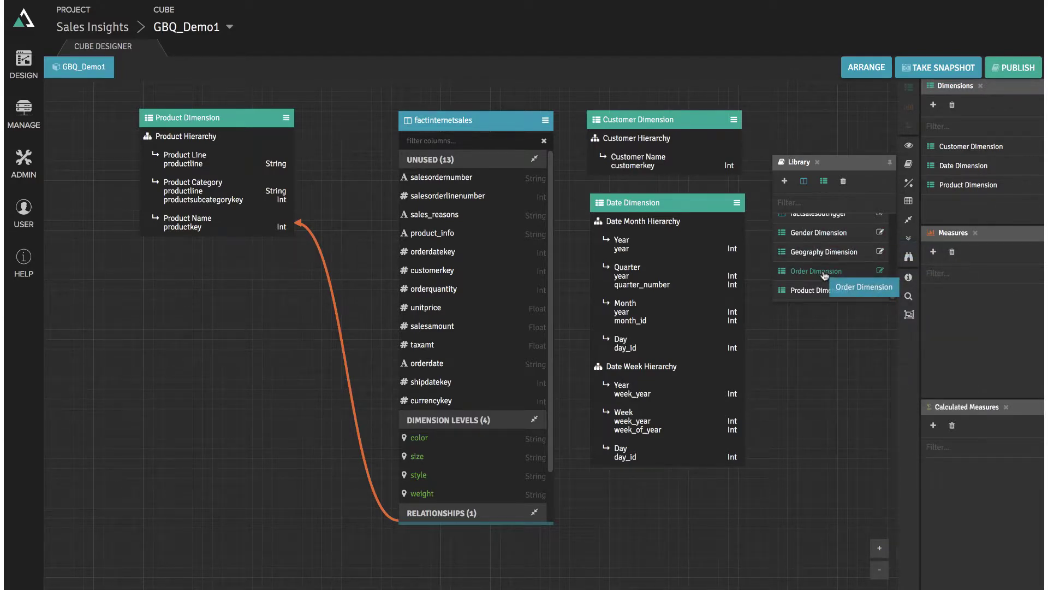
left_click_drag(825, 274, 181, 285)
Relate customerkey to Customer Dimension and orderdate to Order Dimension, then publish Sales Insights
left_click_drag(434, 270, 633, 165)
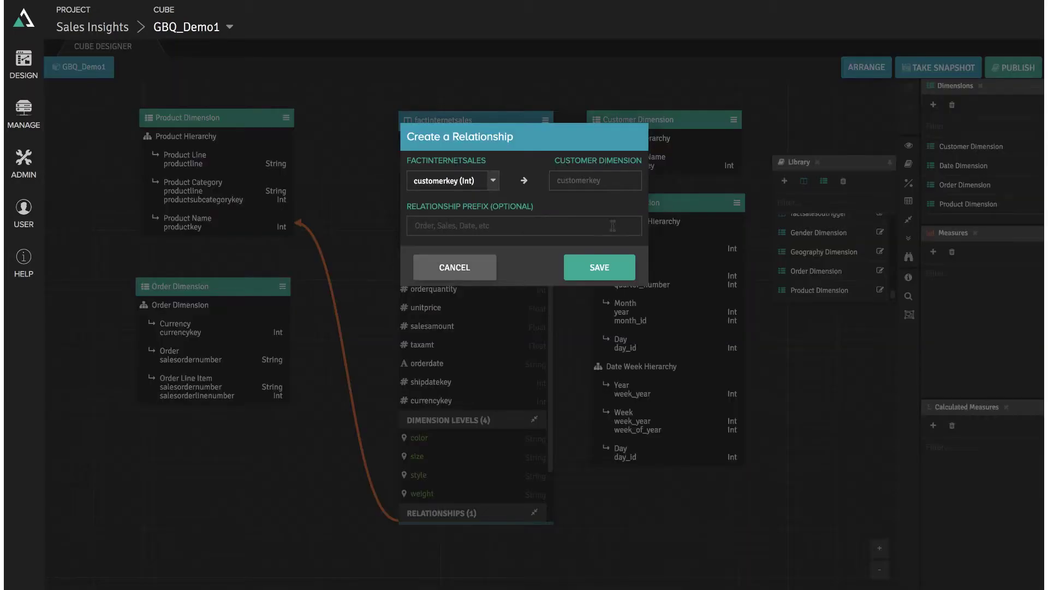
left_click(599, 267)
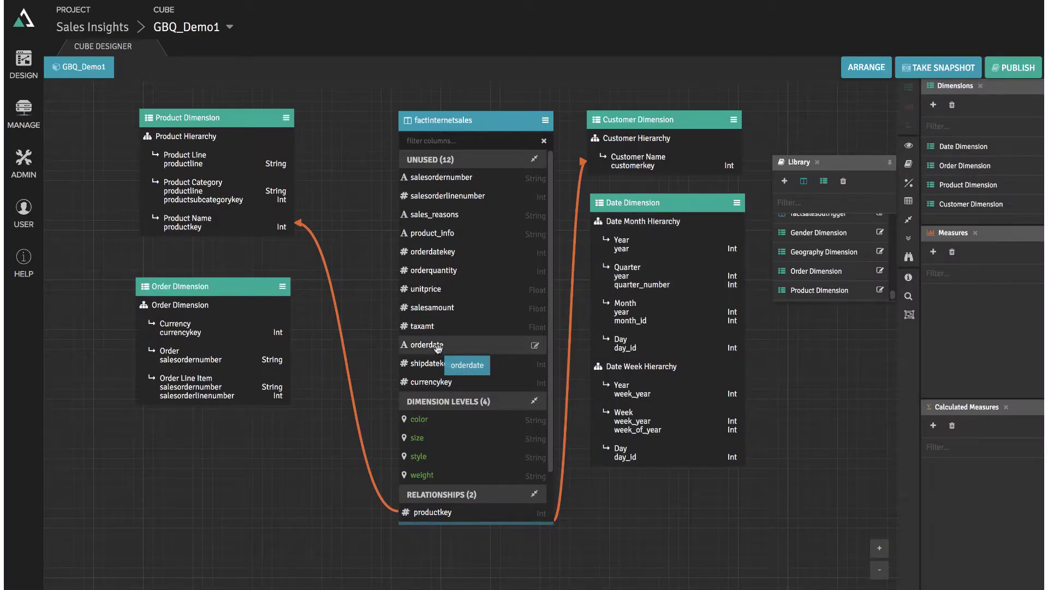
left_click_drag(438, 348, 216, 354)
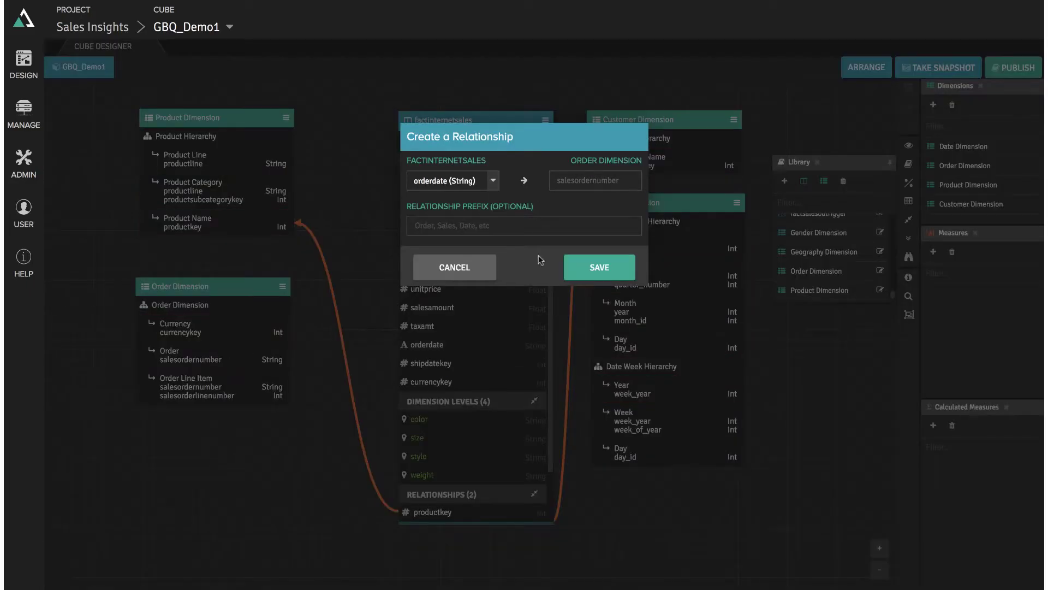
left_click(590, 270)
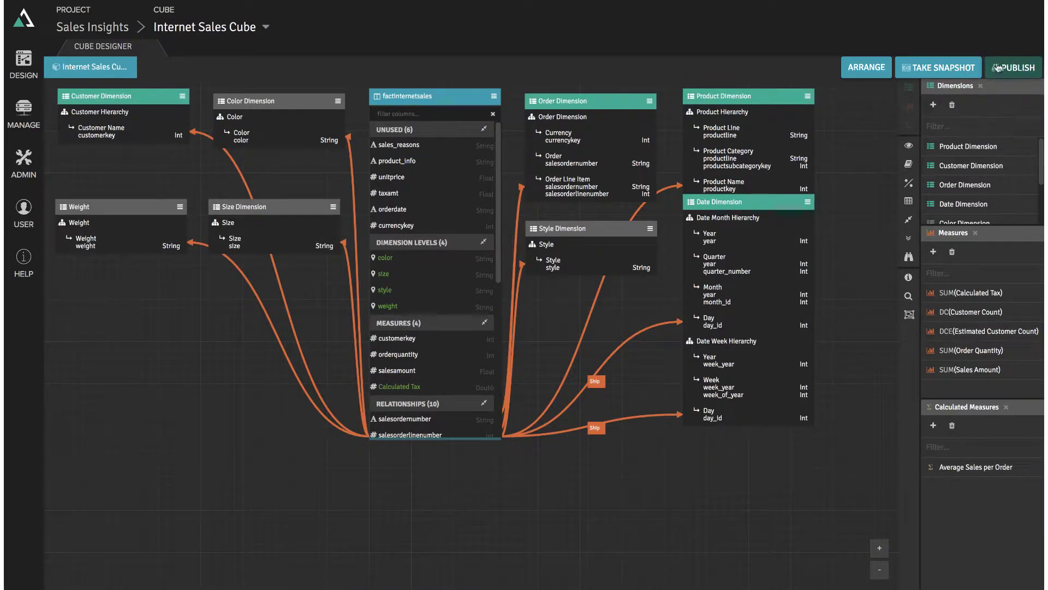
left_click(997, 68)
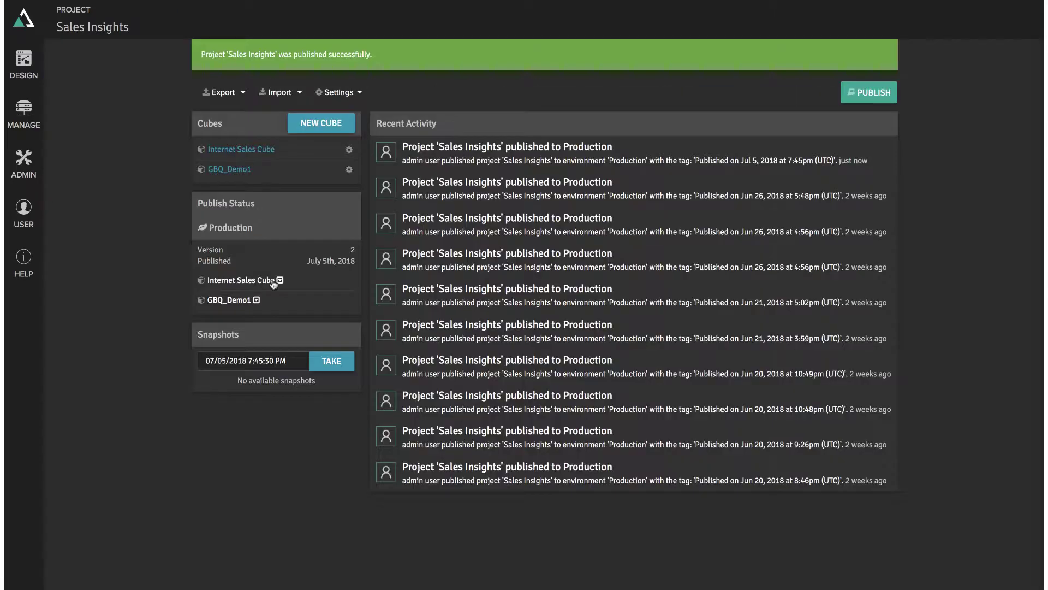
View the Internet Sales Cube's connection information and highlight a connection string
left_click(274, 280)
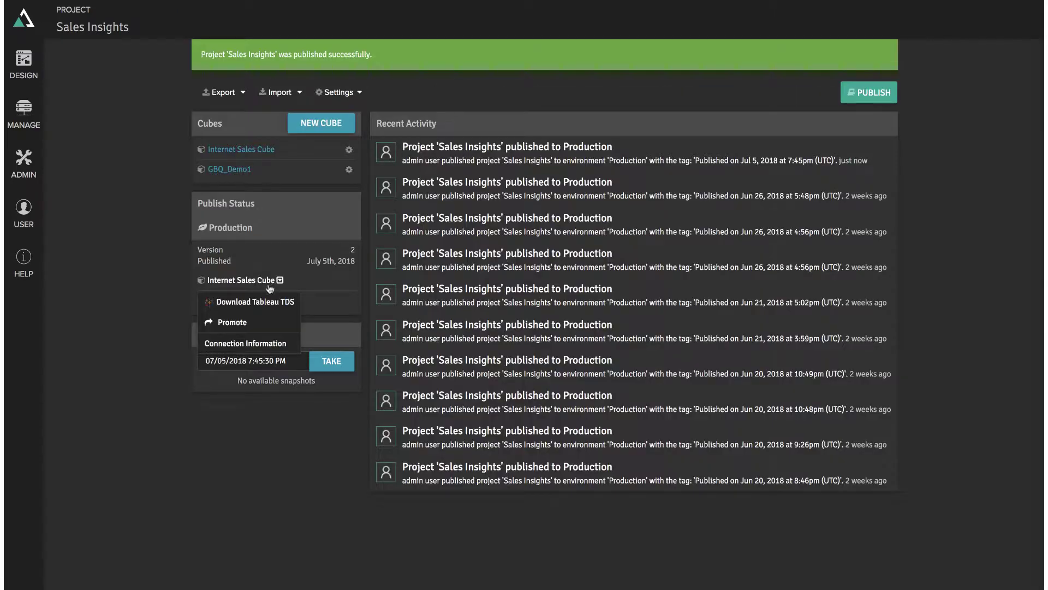
left_click(245, 343)
left_click_drag(194, 160, 445, 208)
scroll(445, 207, "down", 5)
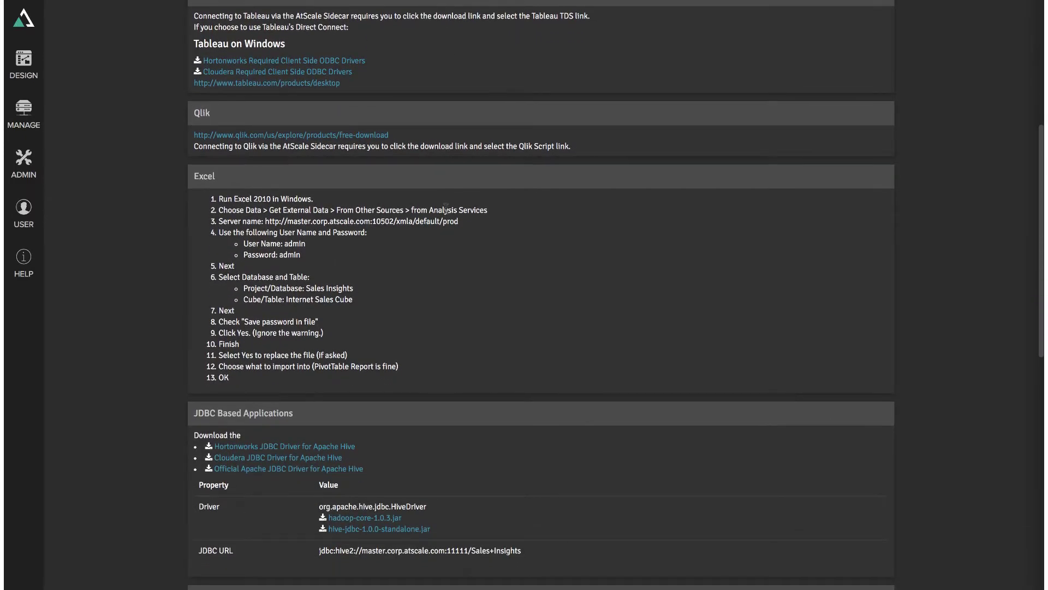
scroll(445, 208, "up", 5)
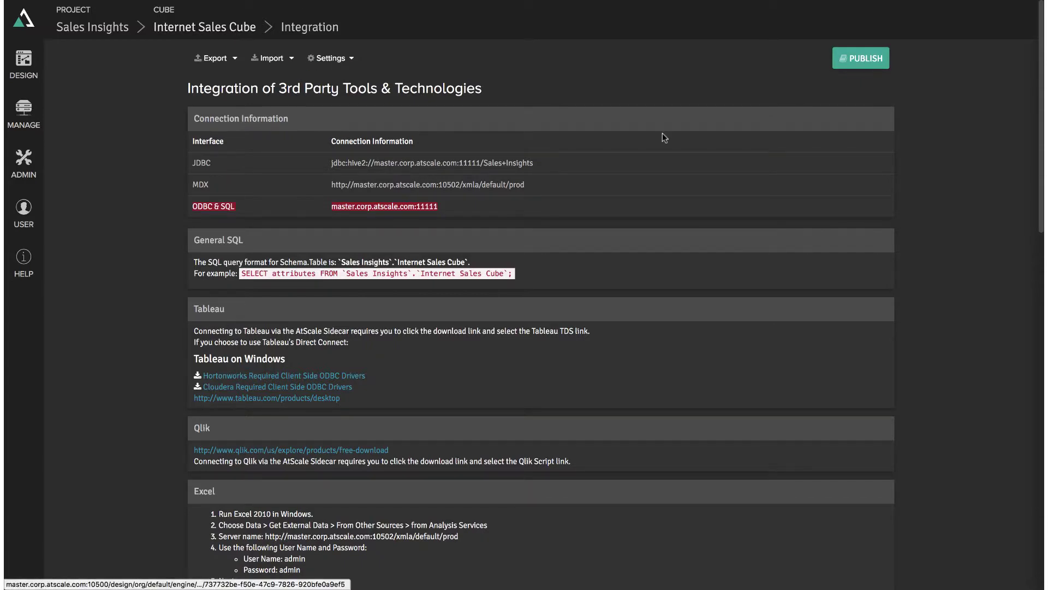
Republish the project and bring up the published Internet Sales Cube's options
left_click(861, 58)
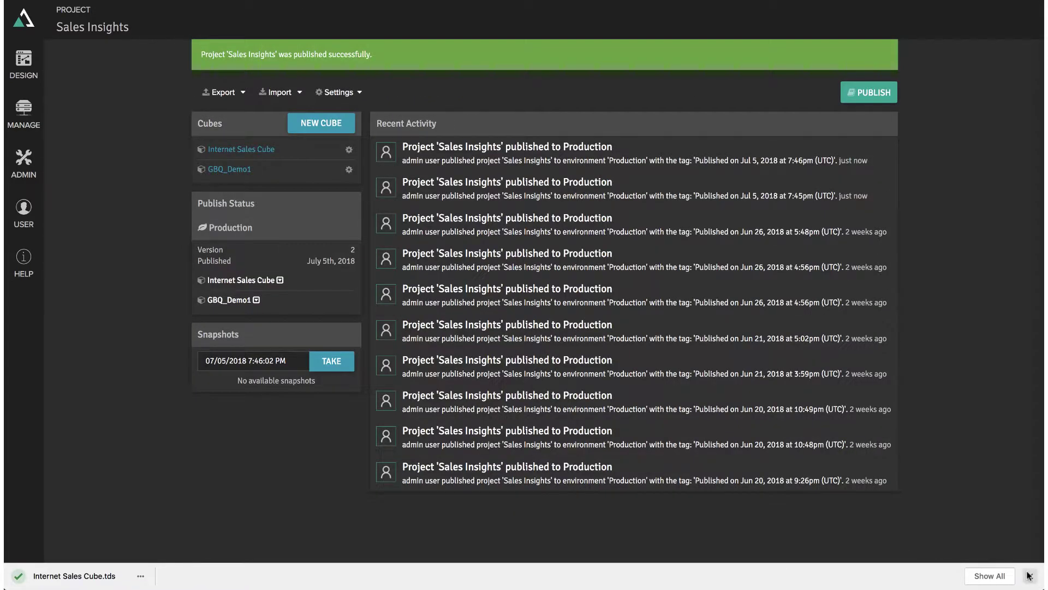
left_click(1029, 575)
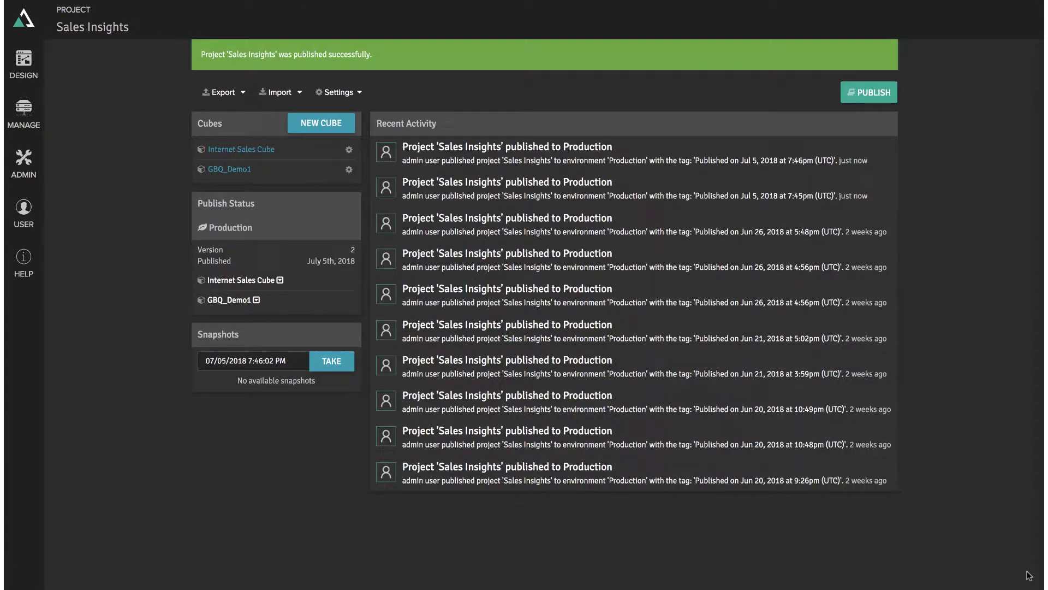
left_click(279, 280)
Download the cube's Tableau TDS and chart Sales Amount as bars split by product Style
left_click(254, 302)
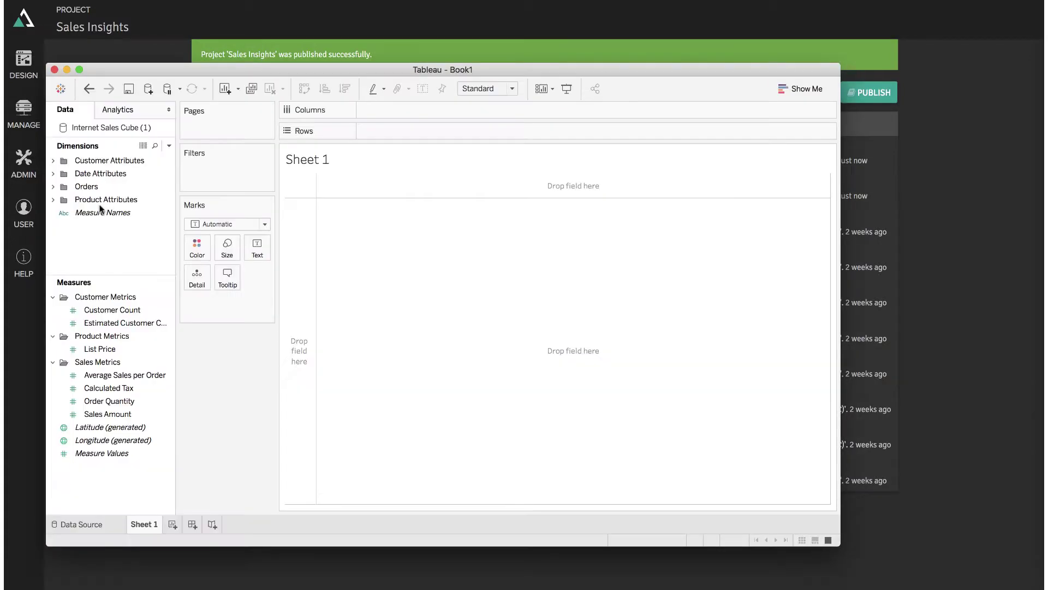
double_click(108, 414)
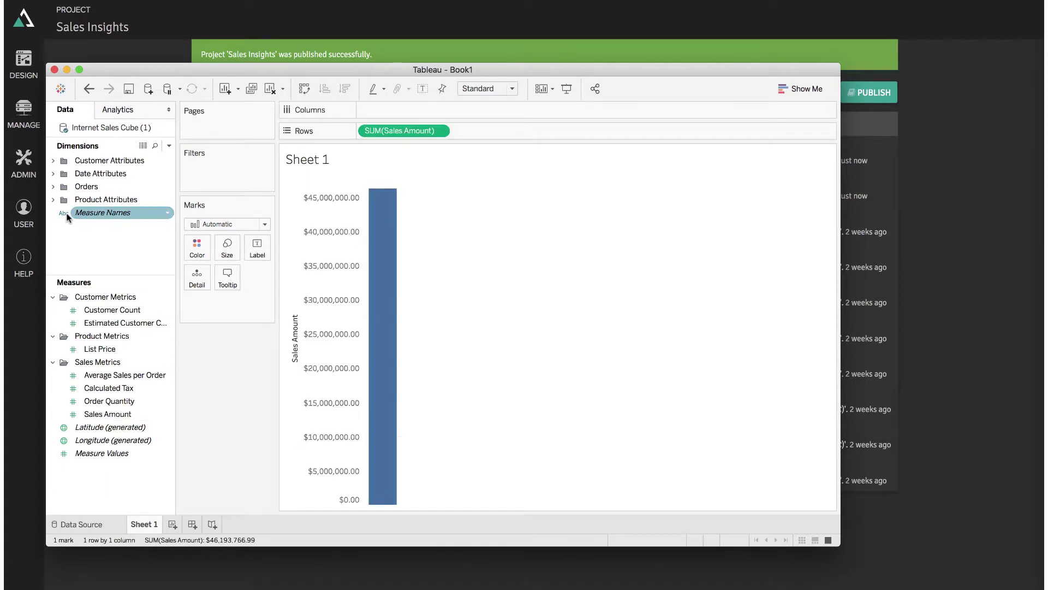
left_click(53, 199)
left_click(94, 240)
double_click(94, 240)
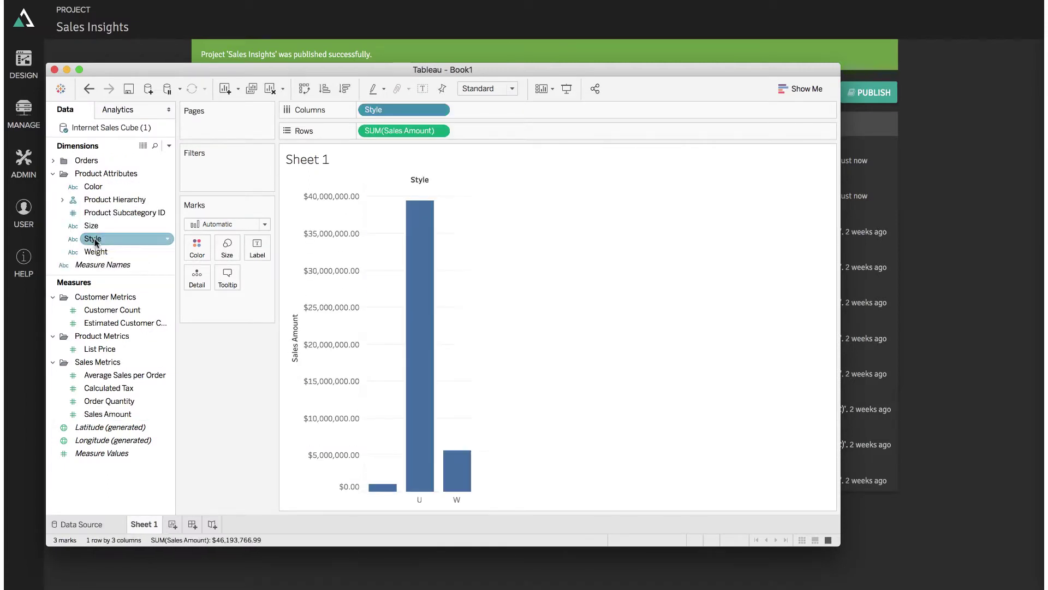
scroll(98, 218, "up", 3)
left_click_drag(97, 212, 197, 249)
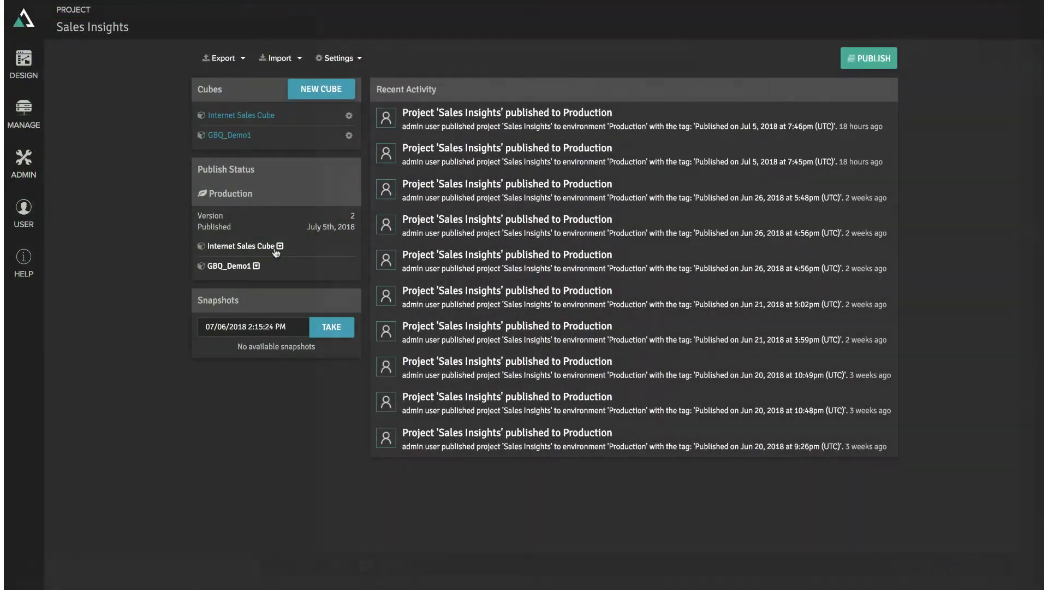
Show the Internet Sales Cube's connection information and select its MDX connection URL
left_click(277, 250)
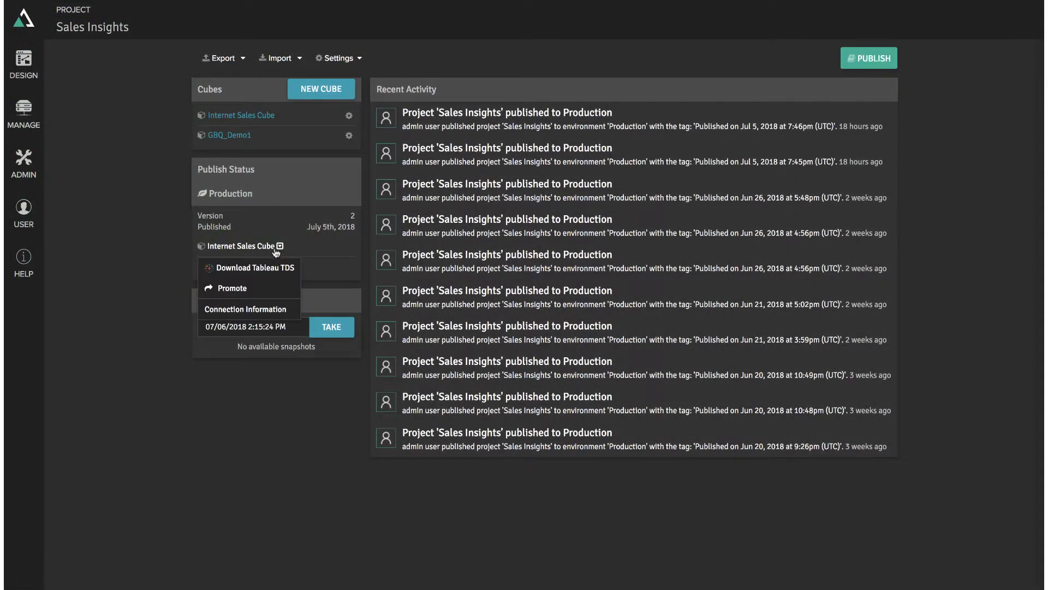
left_click(264, 309)
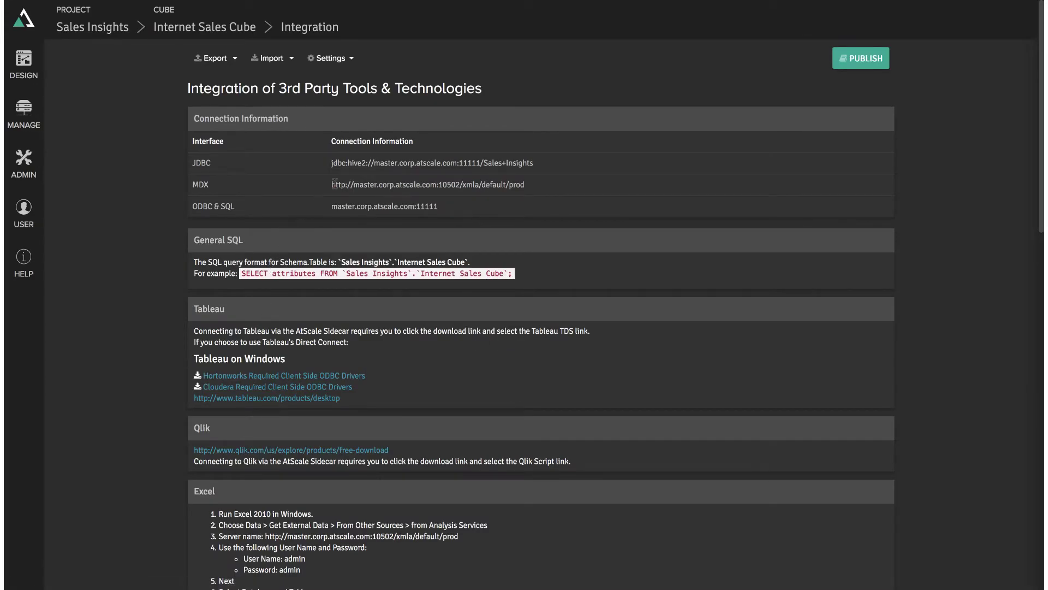
left_click_drag(332, 184, 521, 187)
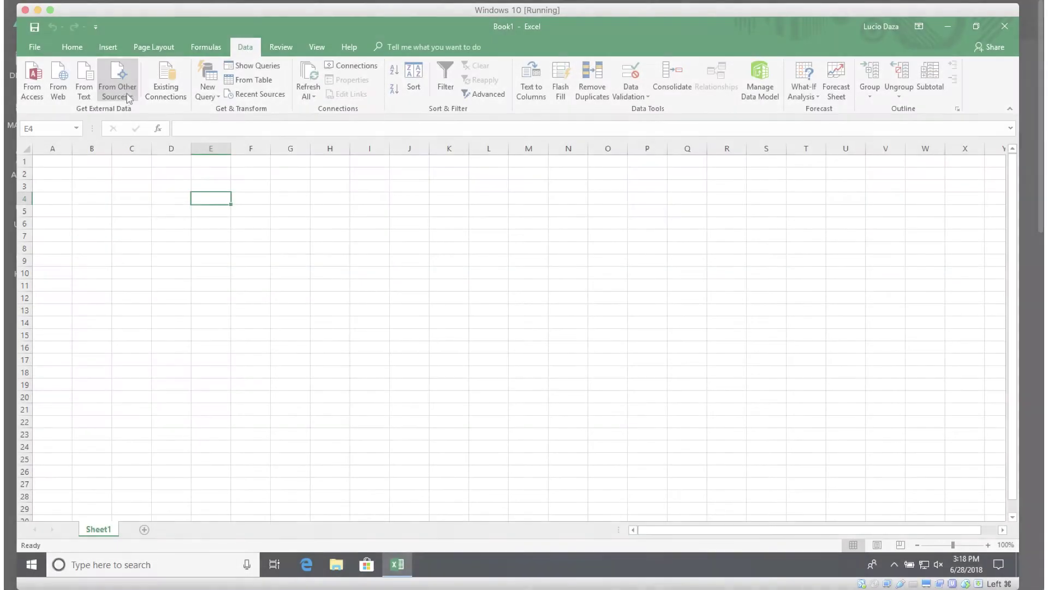
Connect Excel to the Demo1 cube via Analysis Services, saving the password, and create a PivotTable
left_click(117, 82)
left_click(141, 152)
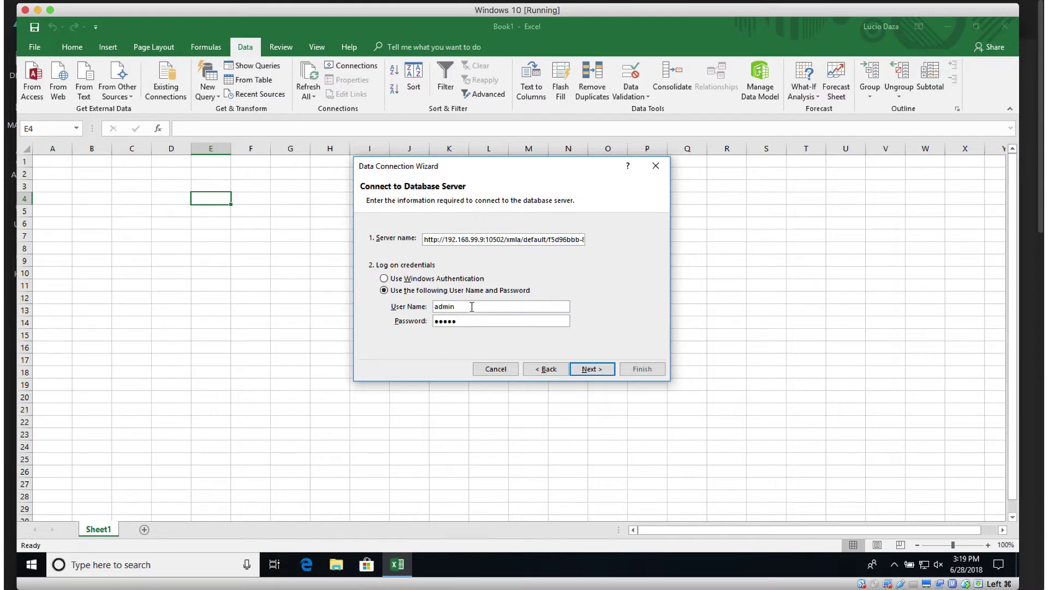
left_click(589, 369)
left_click(593, 374)
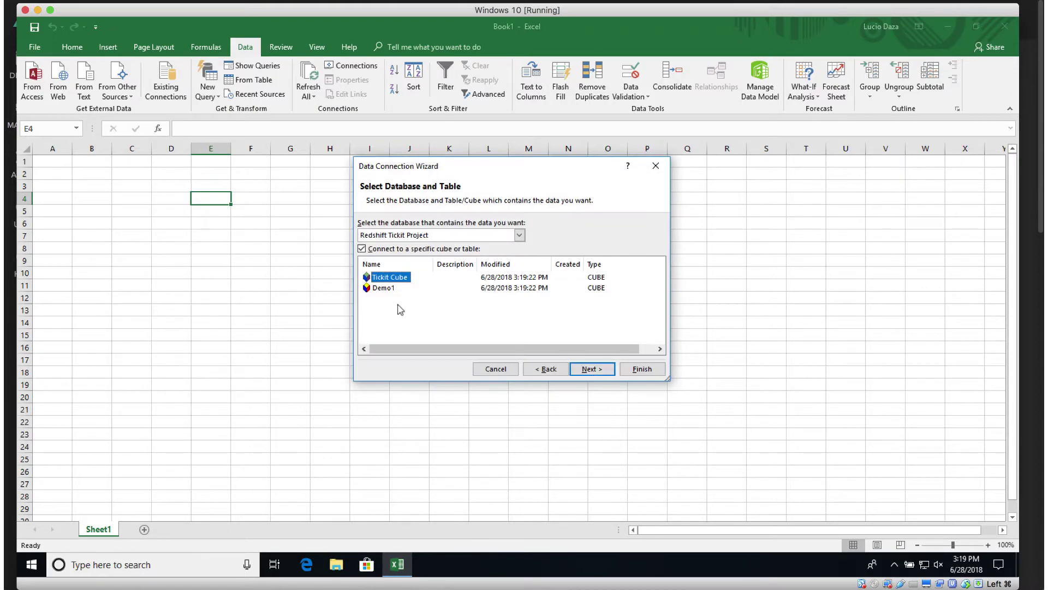
left_click(382, 289)
left_click(583, 373)
left_click(473, 209)
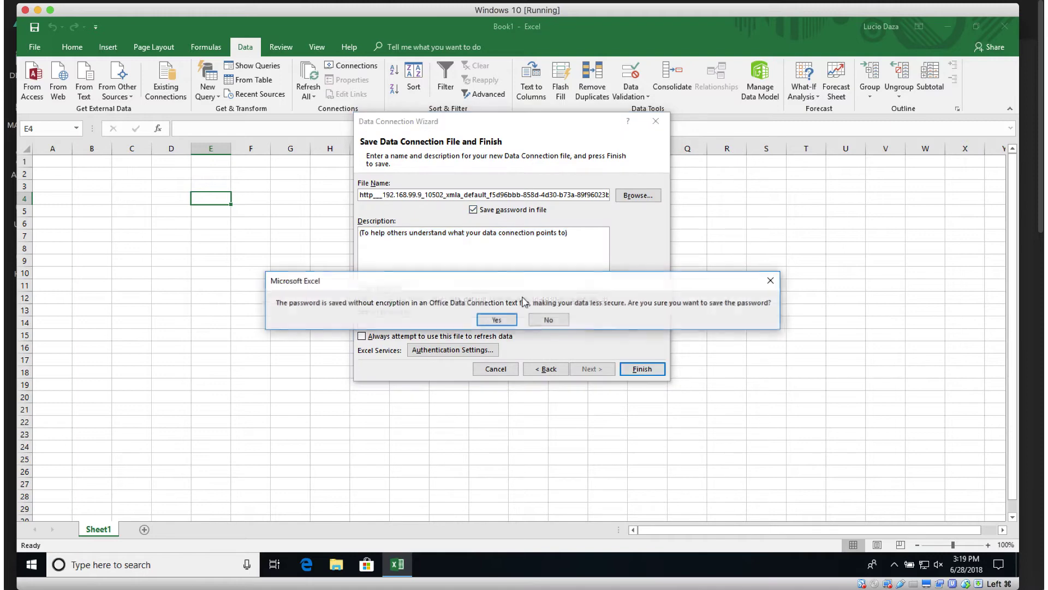
left_click(510, 319)
left_click(637, 370)
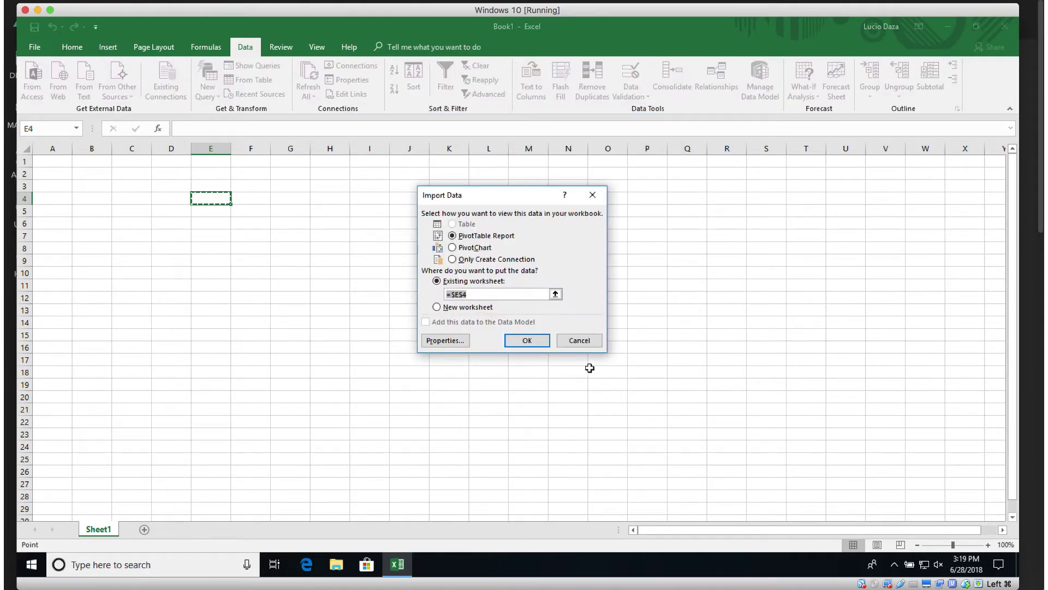
left_click(525, 341)
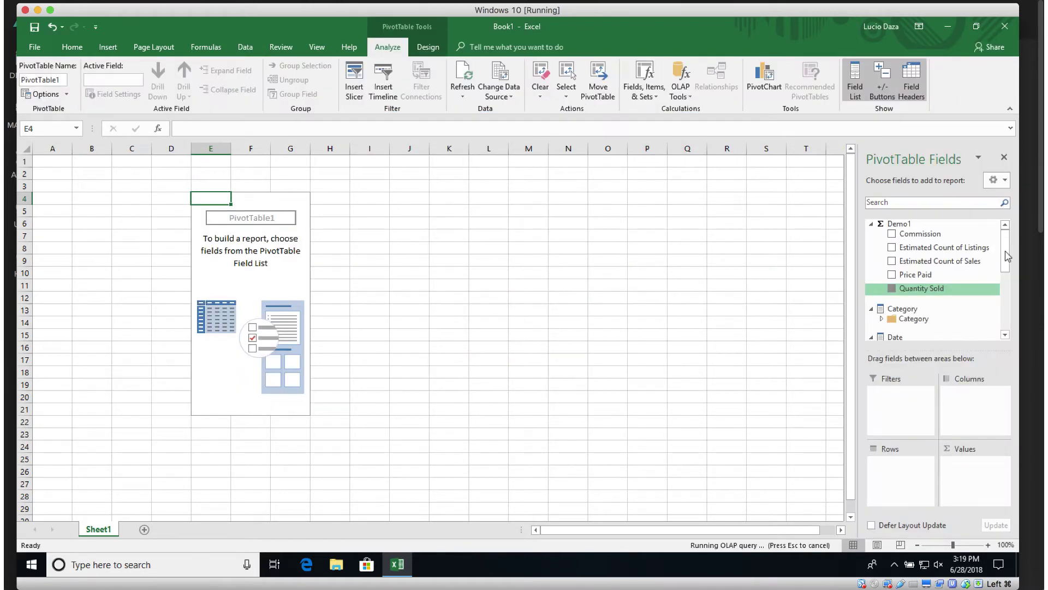
Add Quantity Sold, Event filtered to 3 Doors Down, and Venue to the pivot
left_click_drag(1008, 257, 1008, 297)
left_click(903, 267)
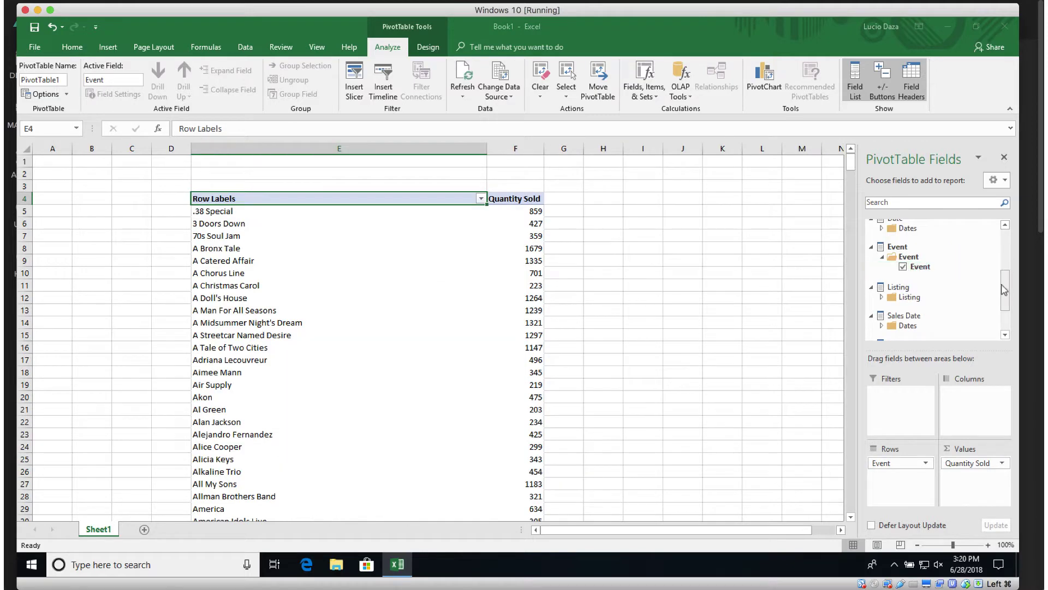
left_click(480, 198)
left_click(357, 319)
left_click(357, 339)
left_click(407, 434)
scroll(928, 284, "down", 3)
left_click(903, 320)
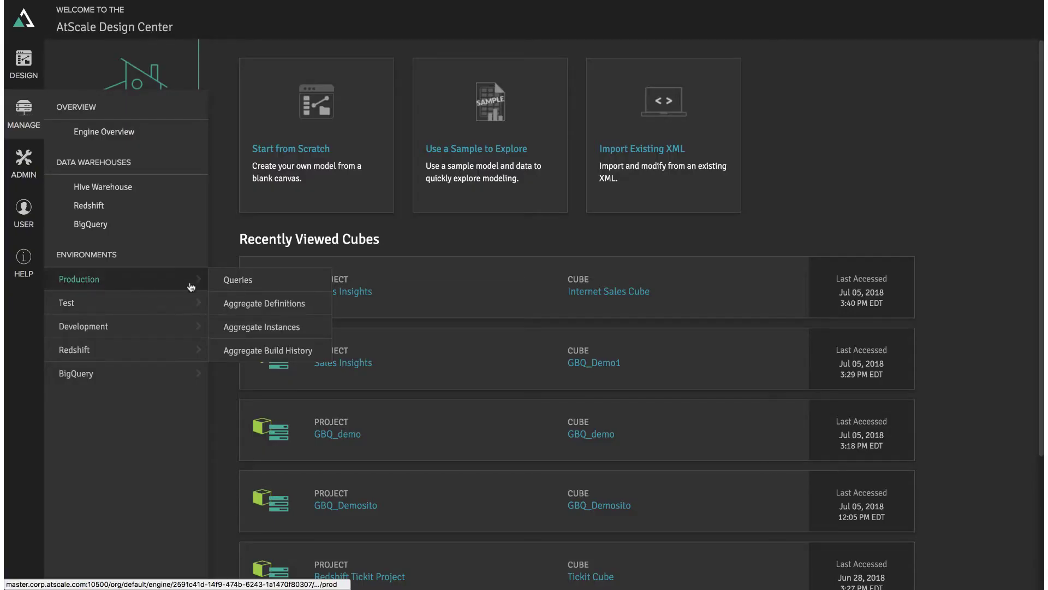
Show the Production aggregate definitions and expand the second and Style aggregate details
mouse_move(191, 284)
left_click(263, 304)
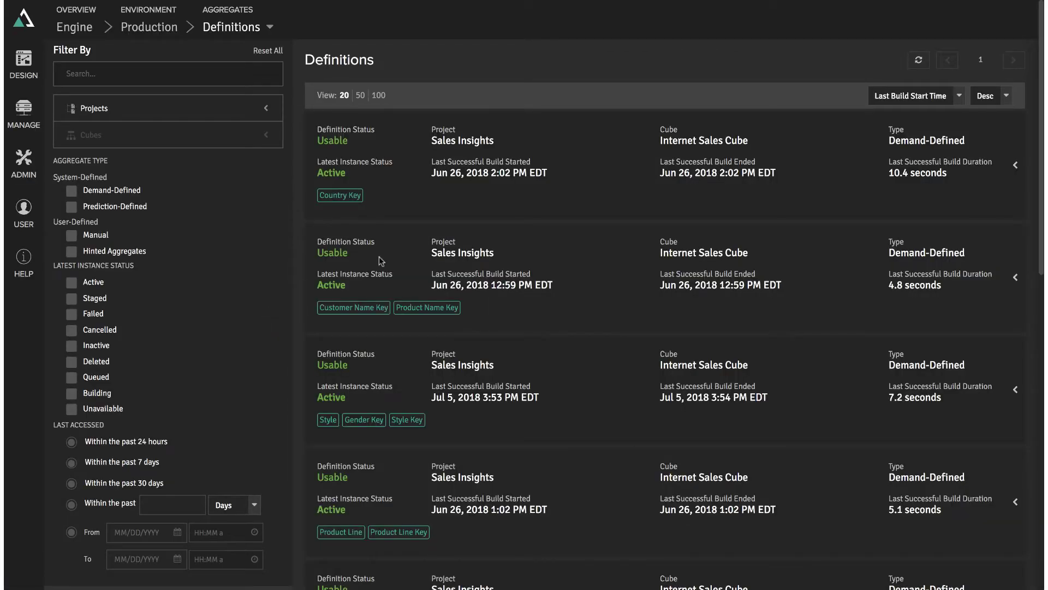
left_click(1015, 277)
scroll(869, 306, "down", 3)
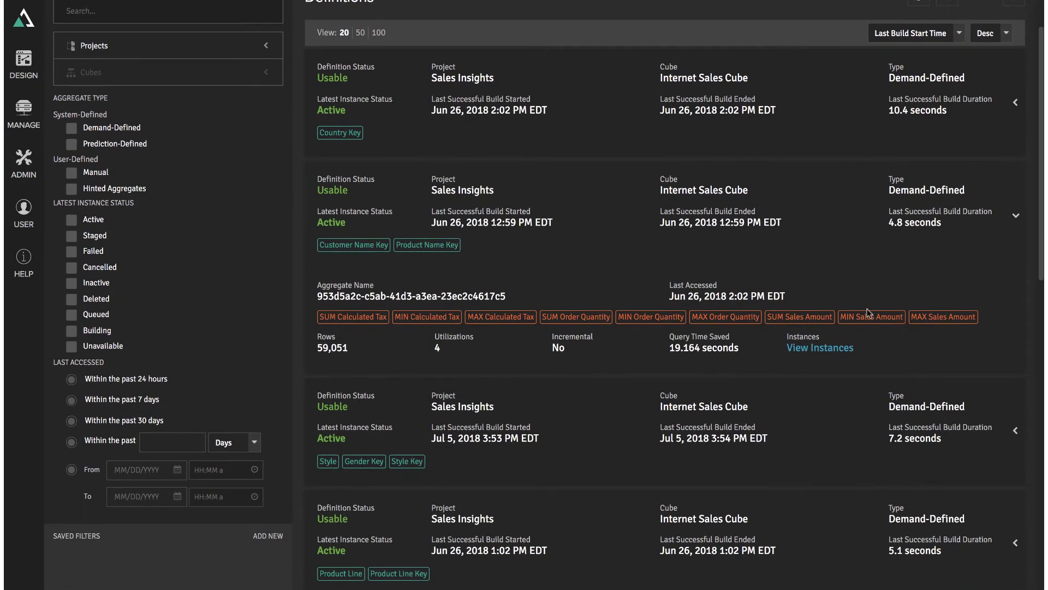
scroll(864, 373, "down", 2)
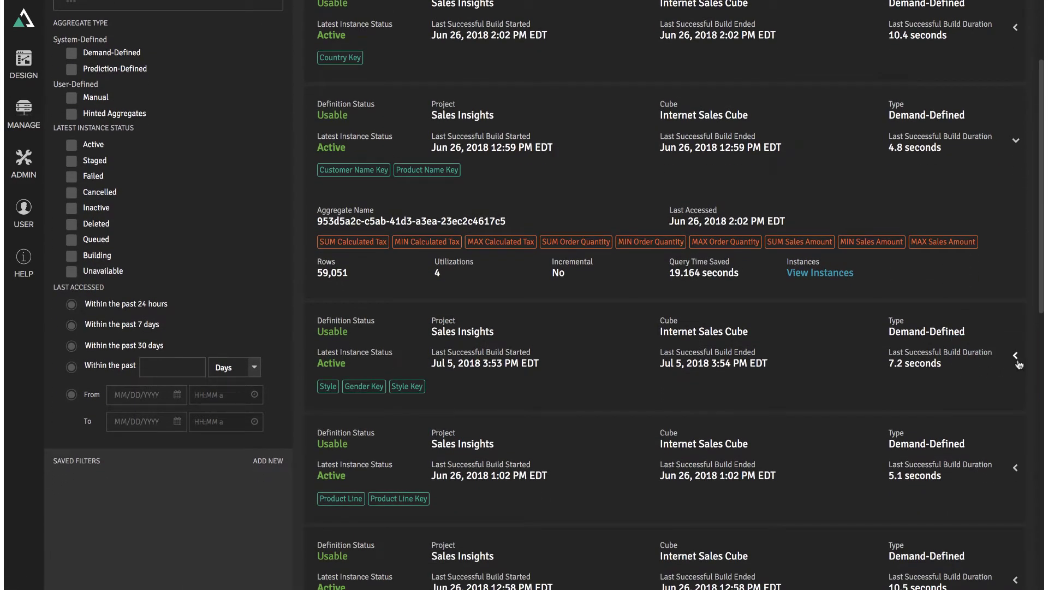
left_click(1016, 360)
scroll(1019, 362, "down", 4)
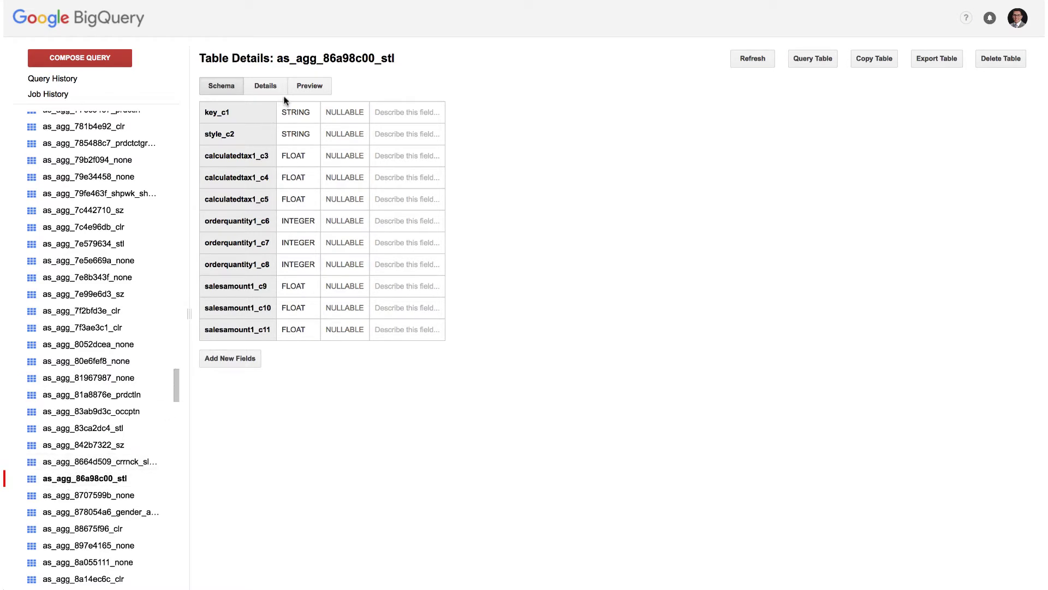
Preview the rows of aggregate table as_agg_86a98c00_stl, showing tax, order quantity and sales totals
left_click(303, 88)
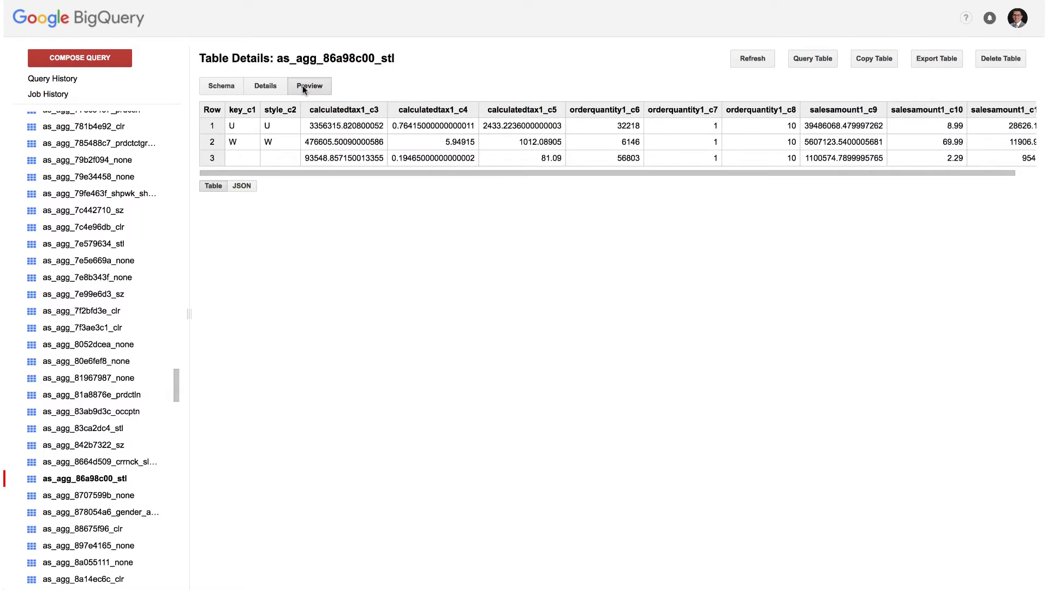